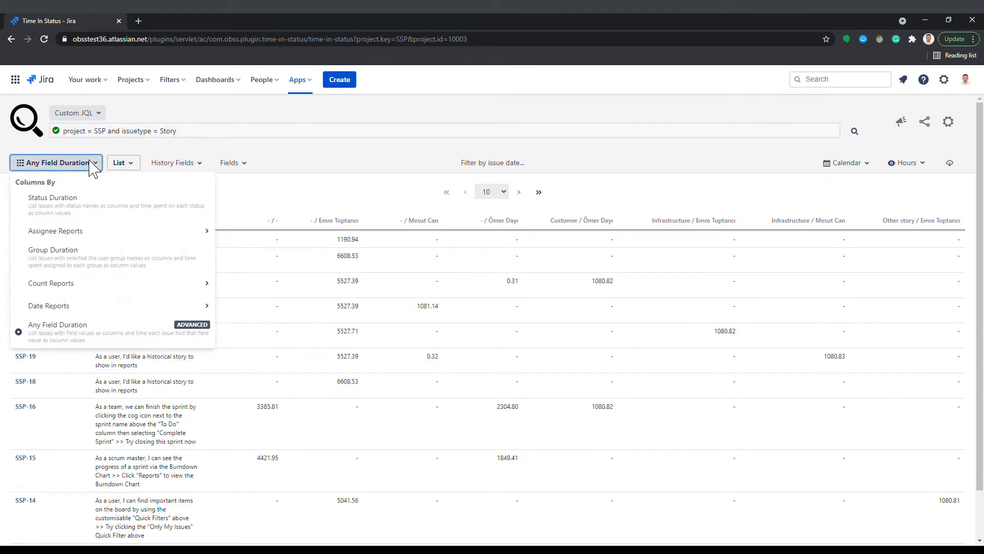
Switch the report columns to Status Duration so each story shows its time per status
{"action": "left_click", "coordinate": [96, 202]}
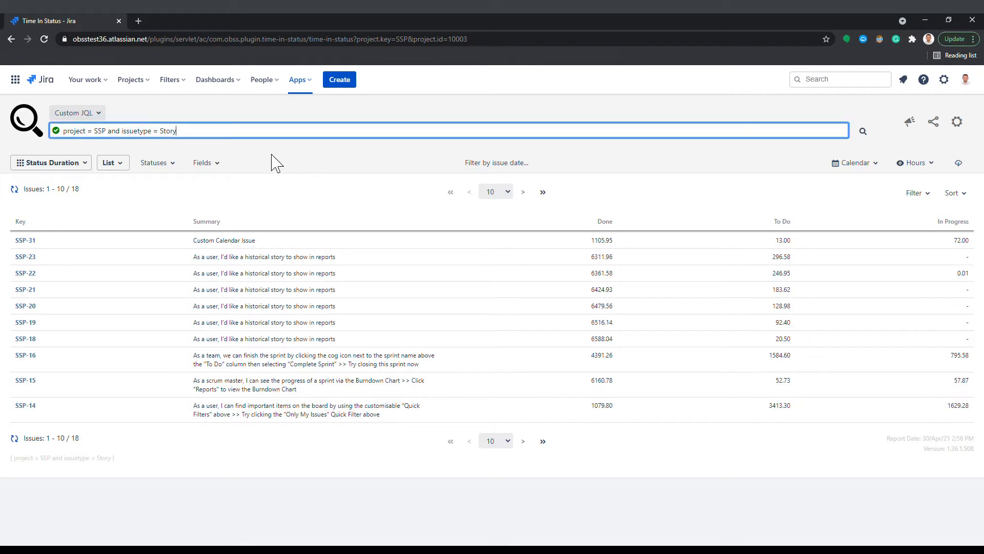
Change the report from a per-issue list to Average aggregation and apply it
{"action": "left_click", "coordinate": [112, 163]}
{"action": "left_click", "coordinate": [135, 200]}
{"action": "left_click", "coordinate": [138, 230]}
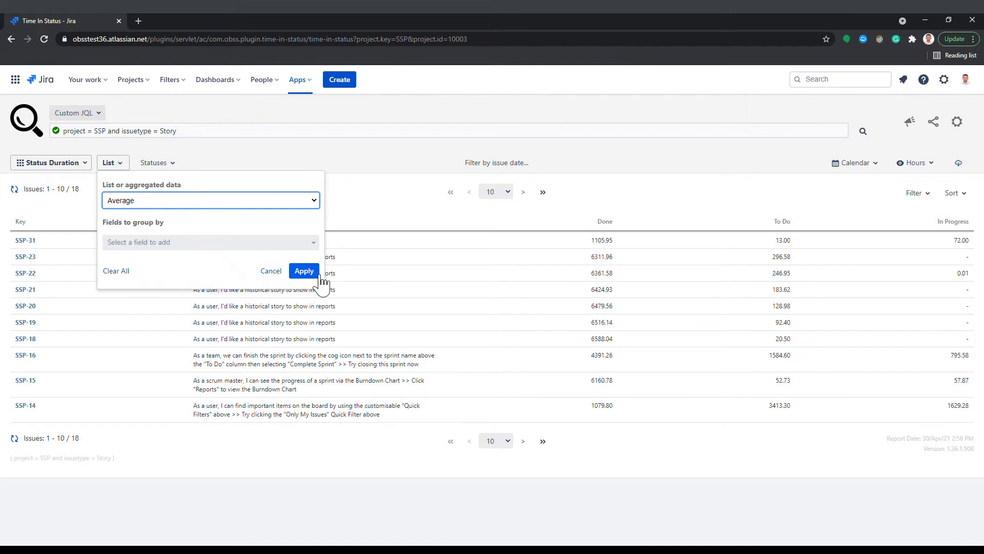
{"action": "left_click", "coordinate": [305, 271]}
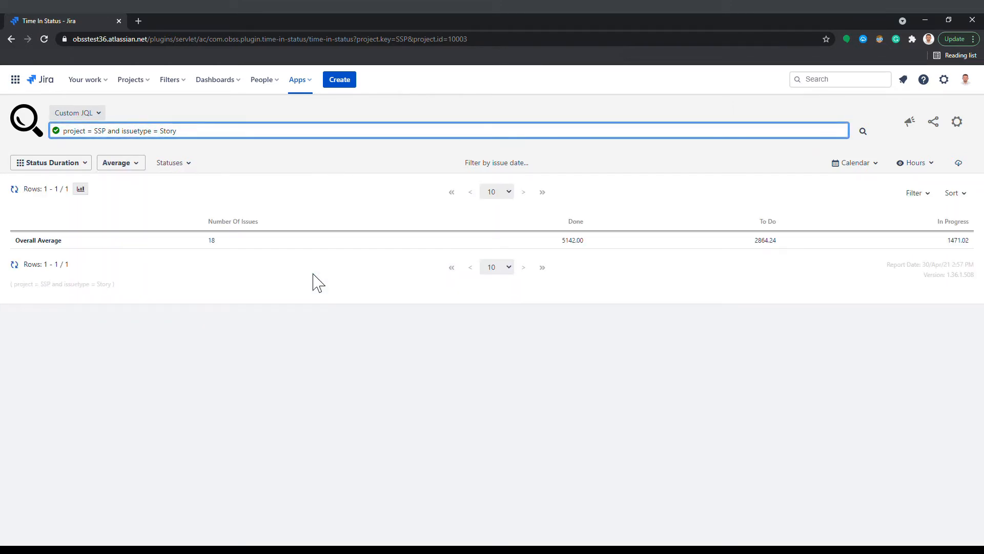
{"action": "left_click", "coordinate": [119, 163]}
Add Issue Type as the grouping field for the averaged report and apply it
{"action": "left_click", "coordinate": [159, 244]}
{"action": "type", "text": "iss"}
{"action": "key", "text": "Return"}
{"action": "left_click", "coordinate": [307, 294]}
{"action": "left_click", "coordinate": [297, 158]}
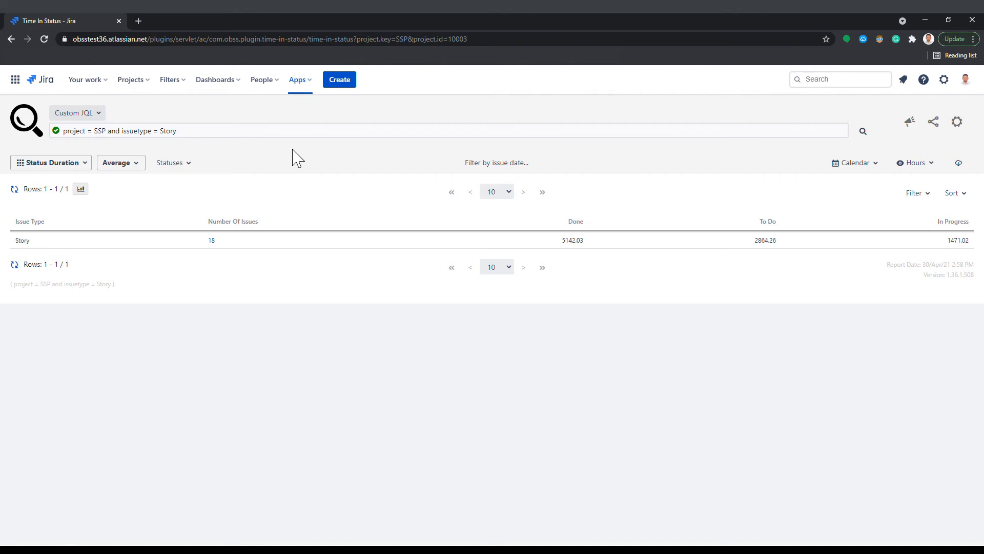
Remove Issue Type from the grouping and add Assignee instead
{"action": "left_click", "coordinate": [120, 163]}
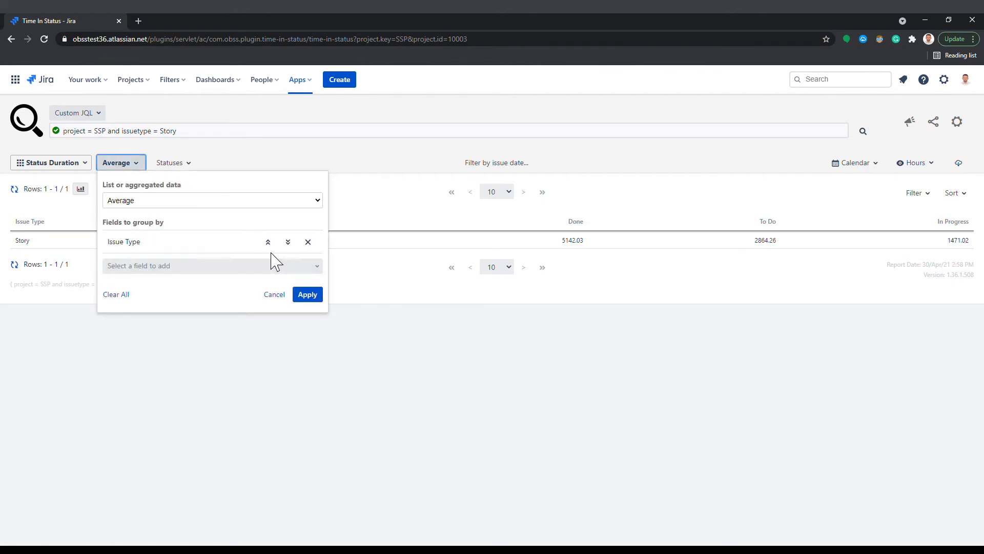
{"action": "left_click", "coordinate": [306, 240]}
{"action": "left_click", "coordinate": [254, 242]}
{"action": "type", "text": "ass"}
{"action": "left_click", "coordinate": [253, 285]}
Add Created (MONTH), move it above Assignee, and apply the two-level grouping
{"action": "left_click", "coordinate": [248, 266]}
{"action": "type", "text": "crea"}
{"action": "left_click", "coordinate": [249, 340]}
{"action": "left_click", "coordinate": [269, 266]}
{"action": "left_click", "coordinate": [323, 318]}
Set aggregation to Sum grouped only by Components and apply it
{"action": "left_click", "coordinate": [119, 162]}
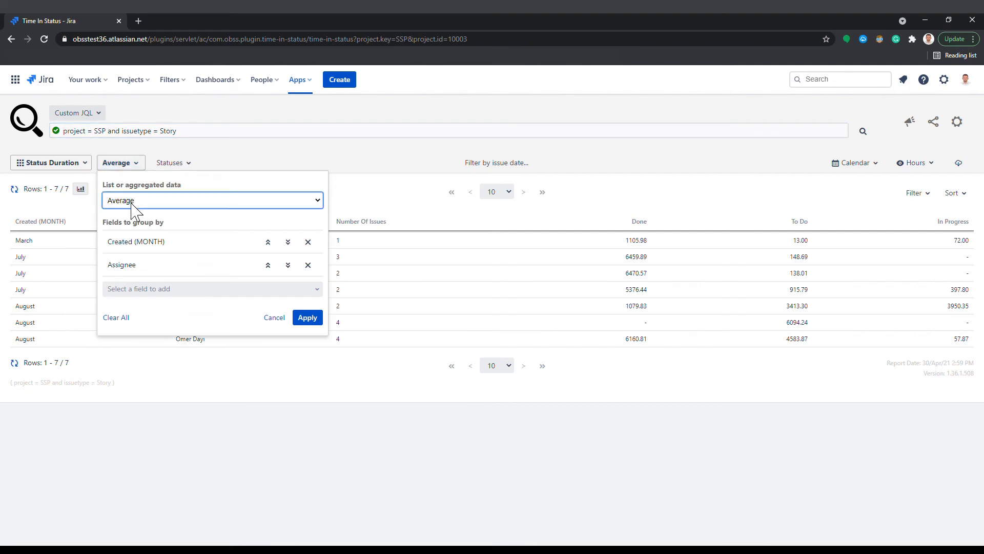
{"action": "key", "text": "Down"}
{"action": "left_click", "coordinate": [308, 242]}
{"action": "left_click", "coordinate": [270, 243]}
{"action": "type", "text": "compo"}
{"action": "left_click", "coordinate": [128, 283]}
{"action": "left_click", "coordinate": [310, 294]}
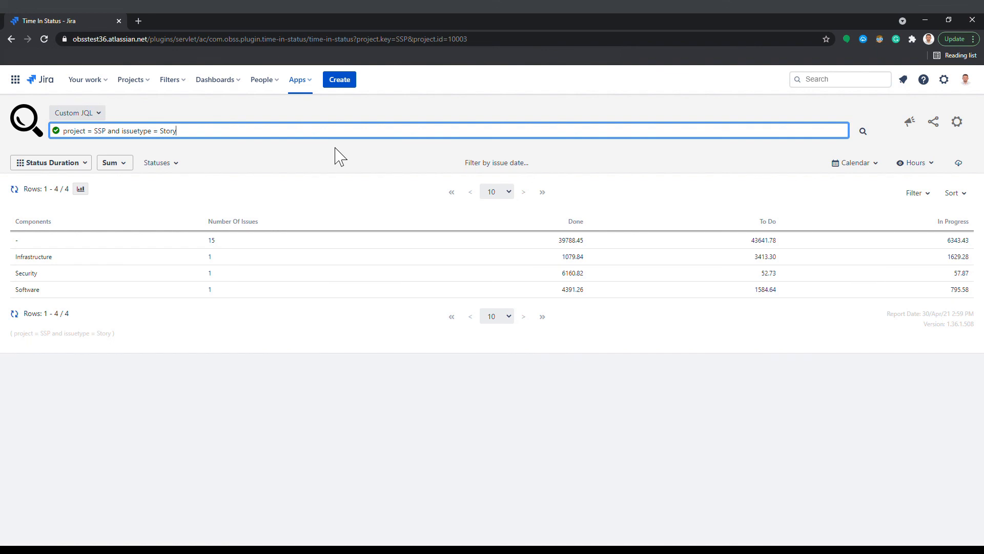